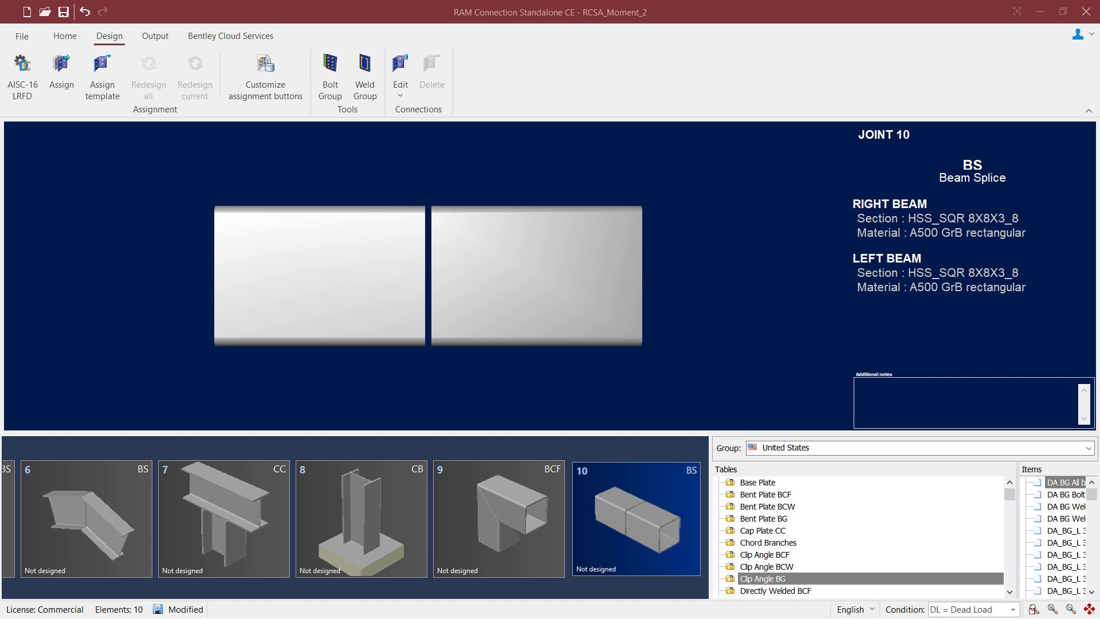
- Inspect Joint 10's beam splice properties and applied loads, closing without changes
left_click(579, 517)
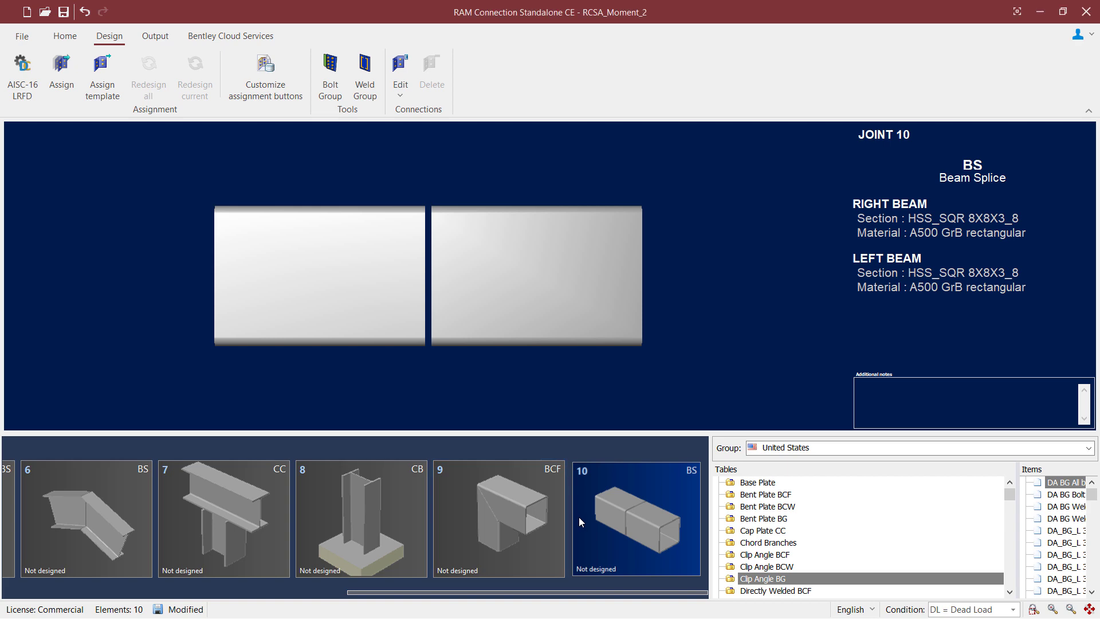
double_click(579, 517)
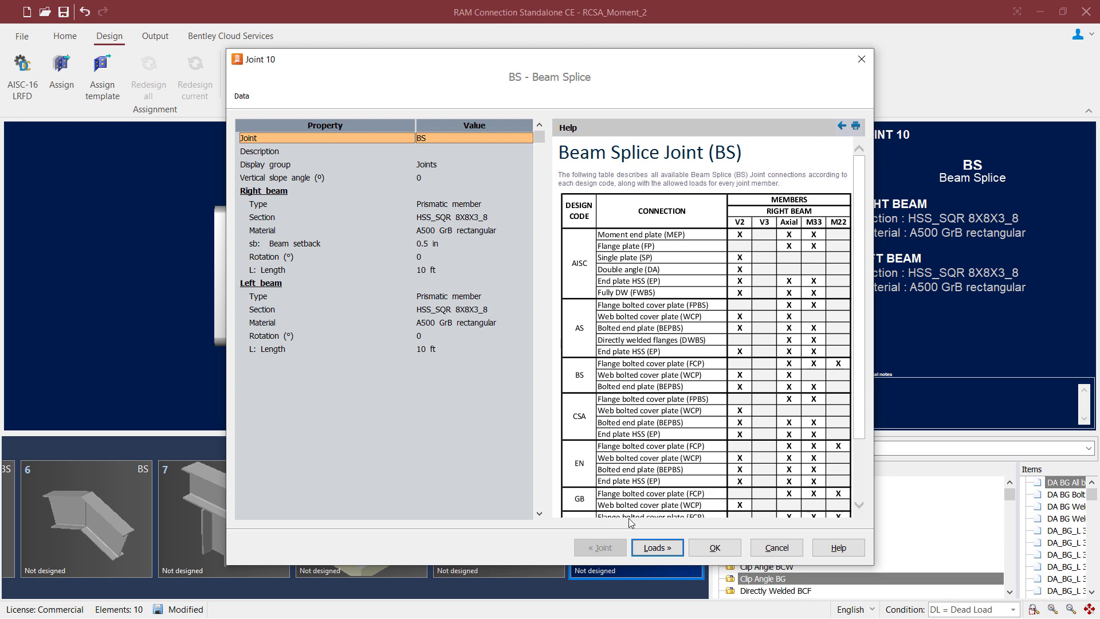
left_click(656, 548)
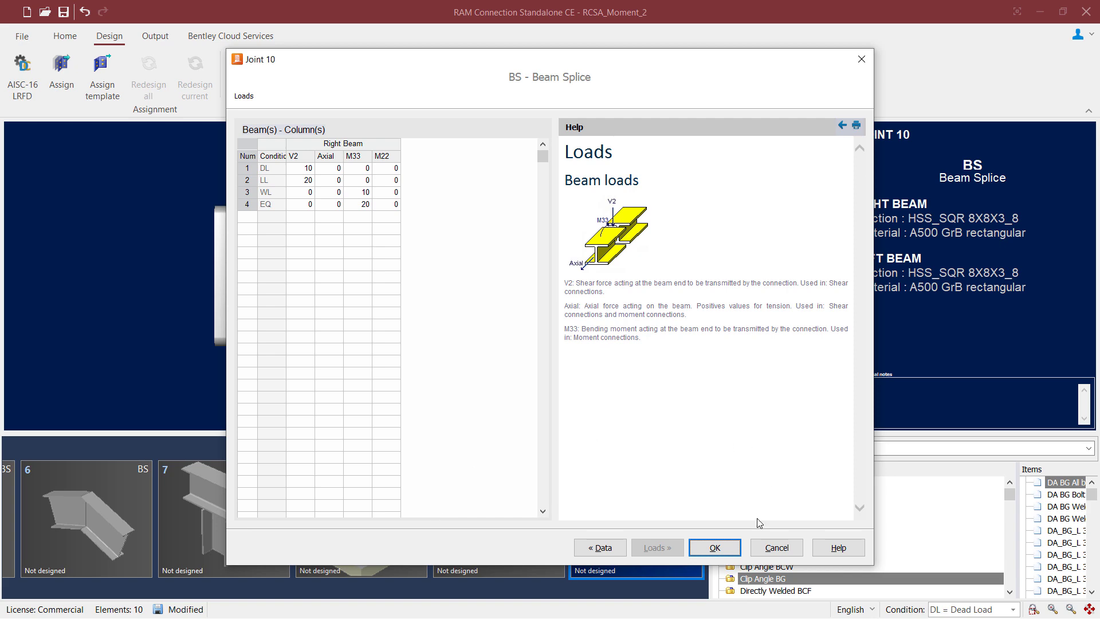
left_click(768, 547)
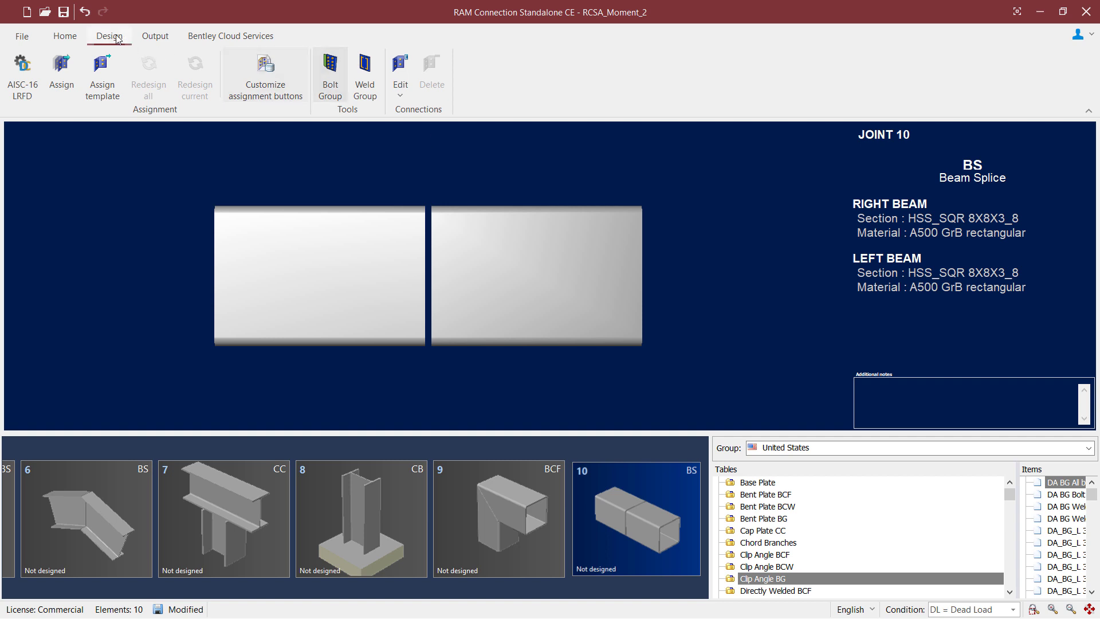
- Assign the EP BS Rectangular Moment combined shear-and-moment connection to Joint 10
left_click(69, 88)
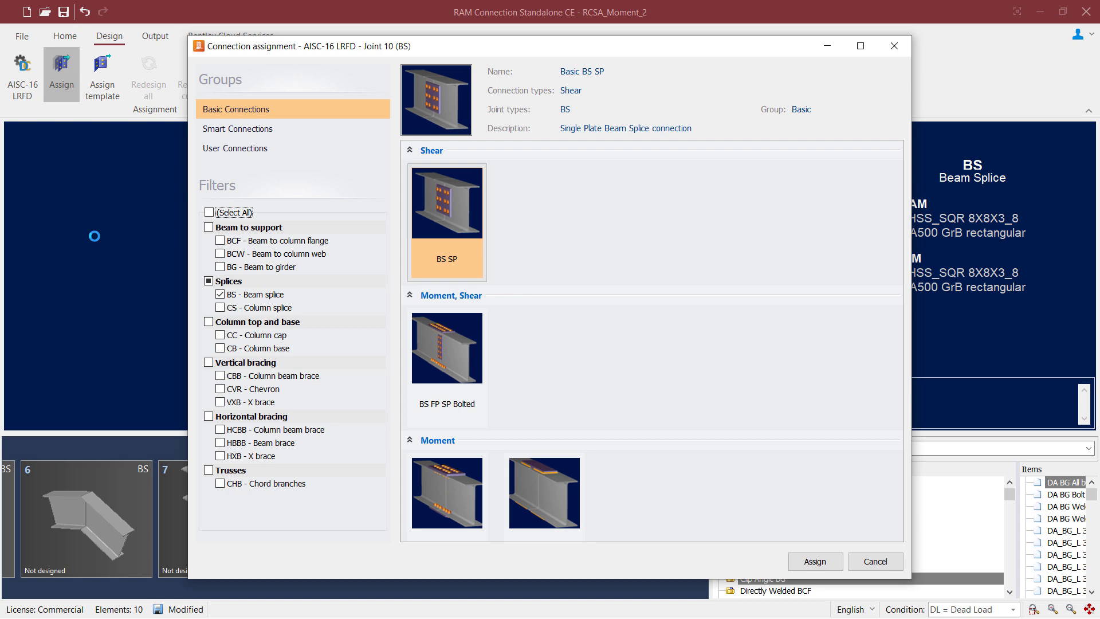
scroll(717, 394, "down", 5)
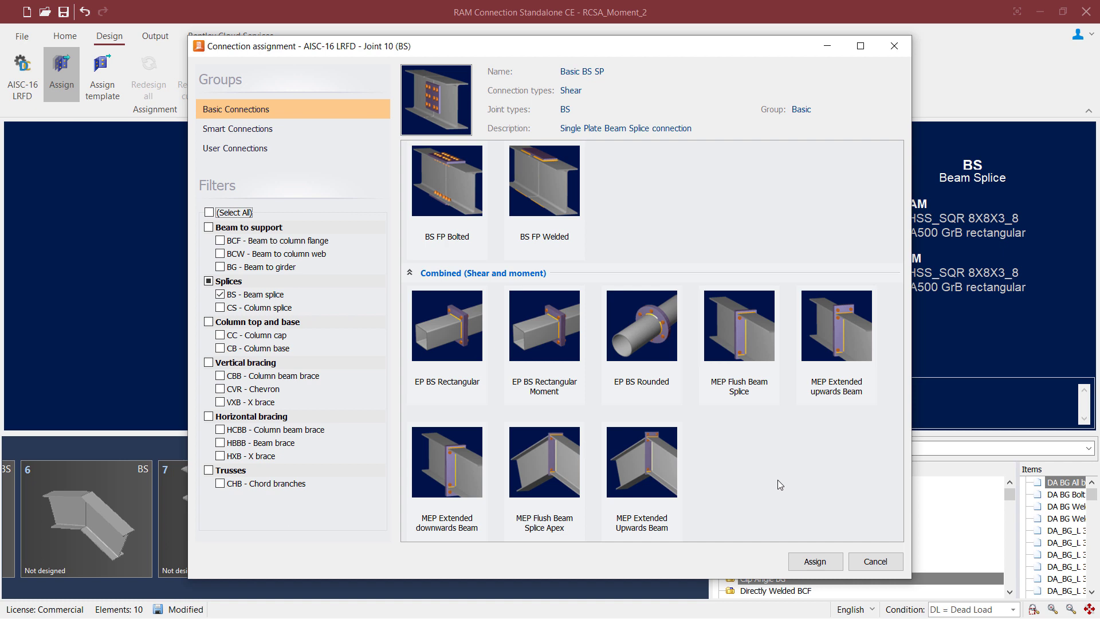
left_click(530, 356)
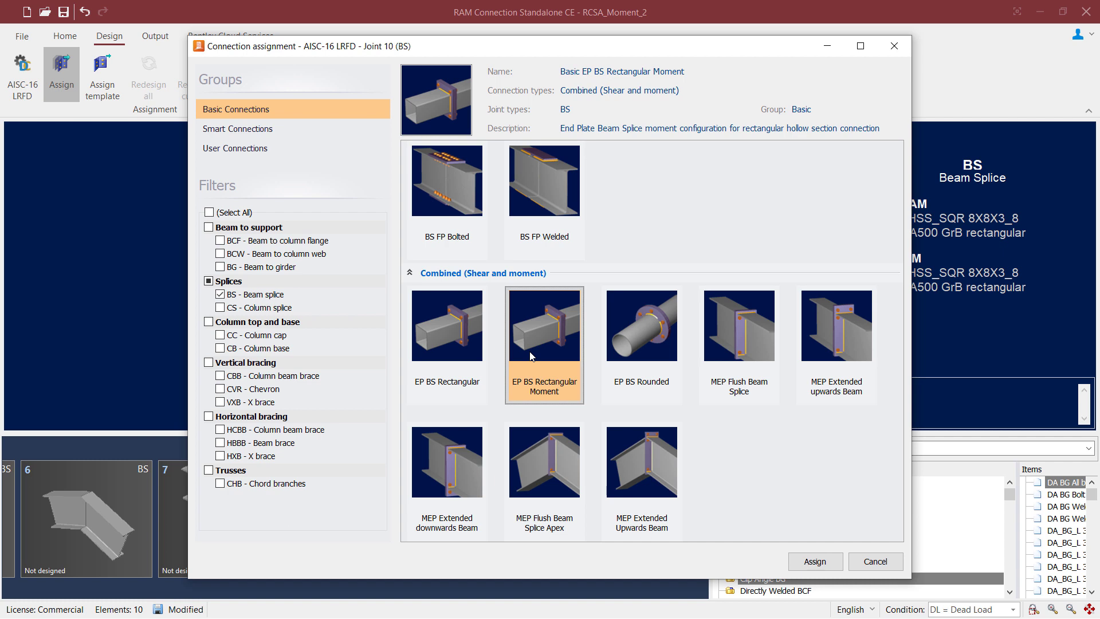
left_click(825, 563)
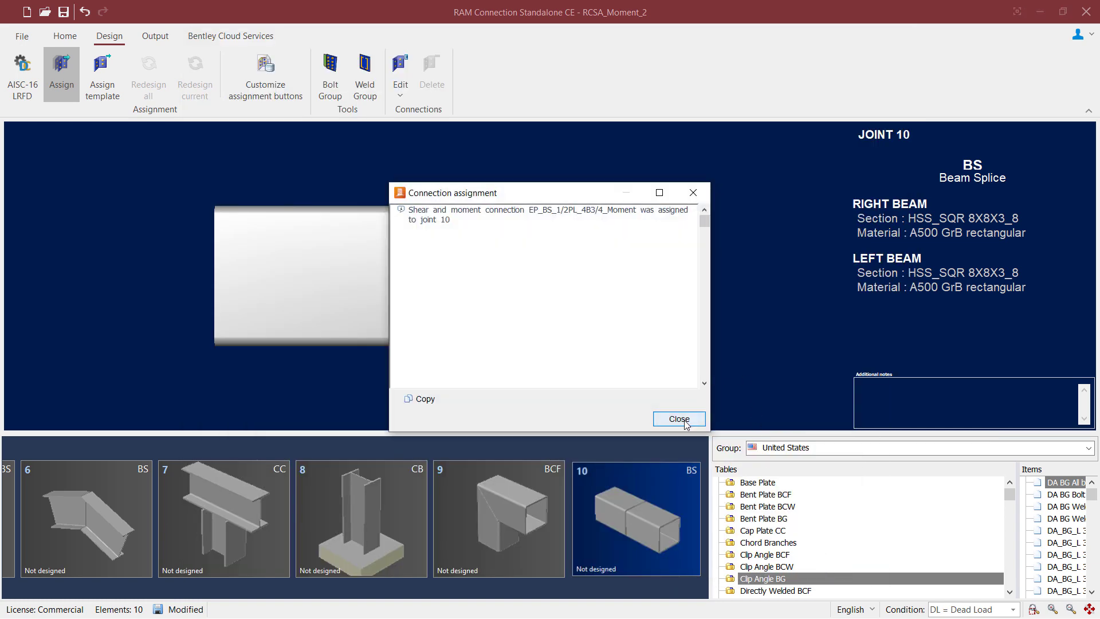
- Dismiss the EP_BS_1/2PL_4B3/4_Moment assignment message so Joint 10 shows its 0.83 ratio
left_click(690, 414)
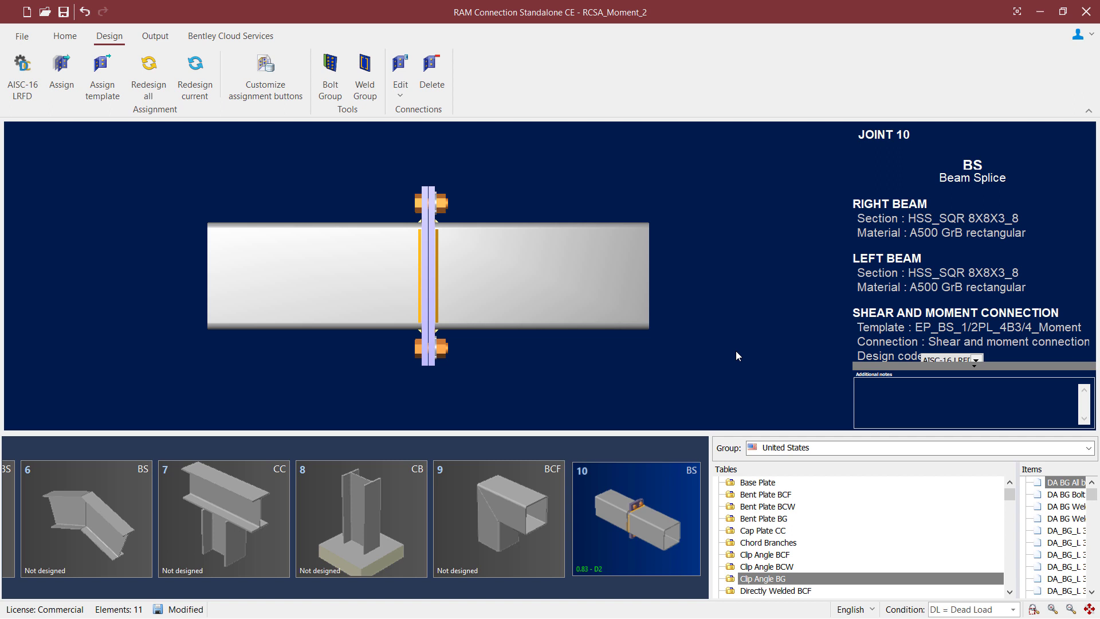
- Open Joint 10's Combined connection in the Connection Pad from the Edit dropdown
left_click(400, 91)
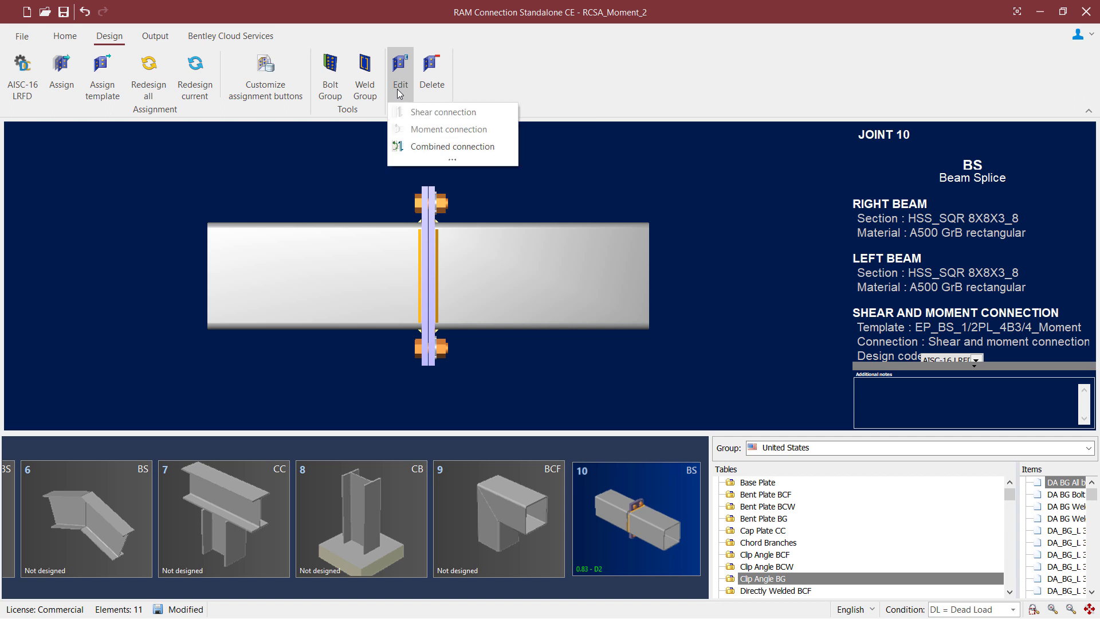
left_click(407, 148)
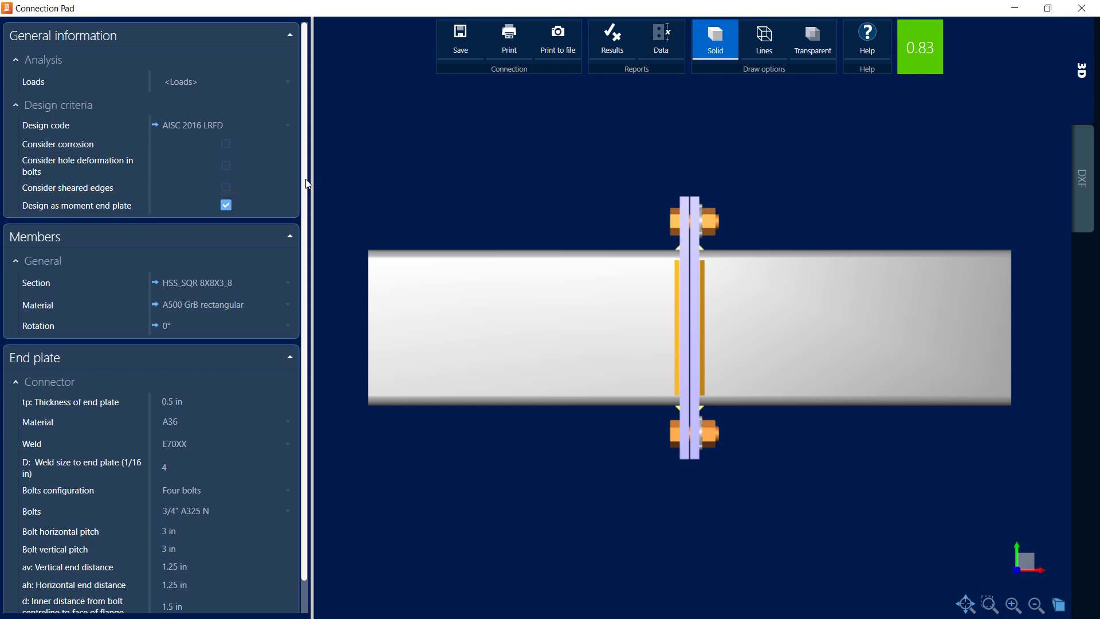
- Switch the end plate's bolt configuration to Eight bolts, viewing the model isometrically
scroll(305, 224, "down", 2)
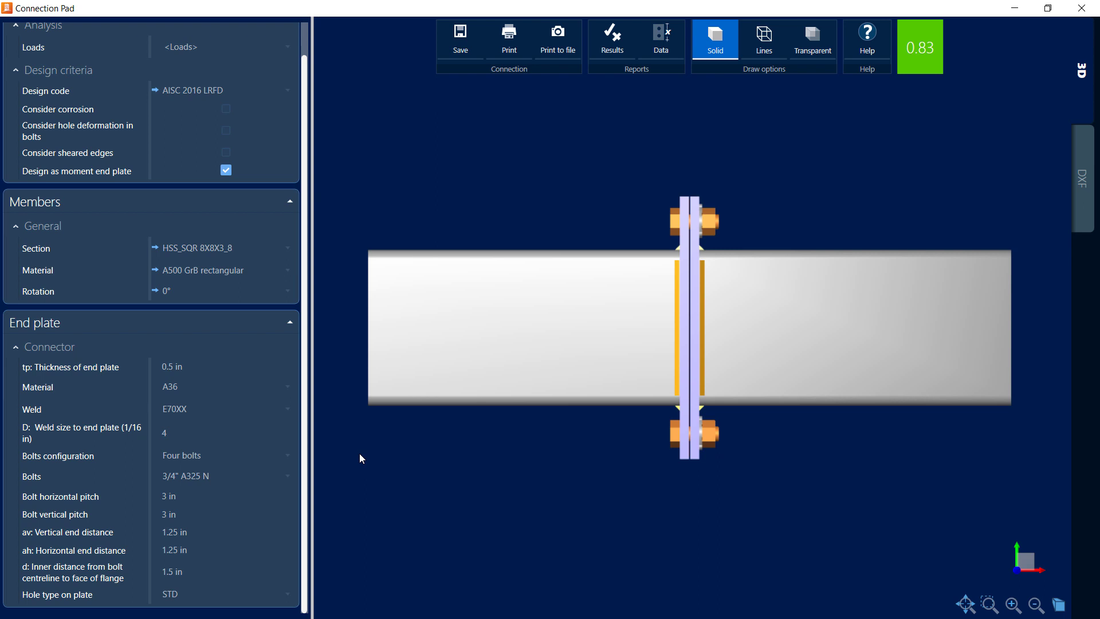
middle_click_drag(788, 372, 699, 405)
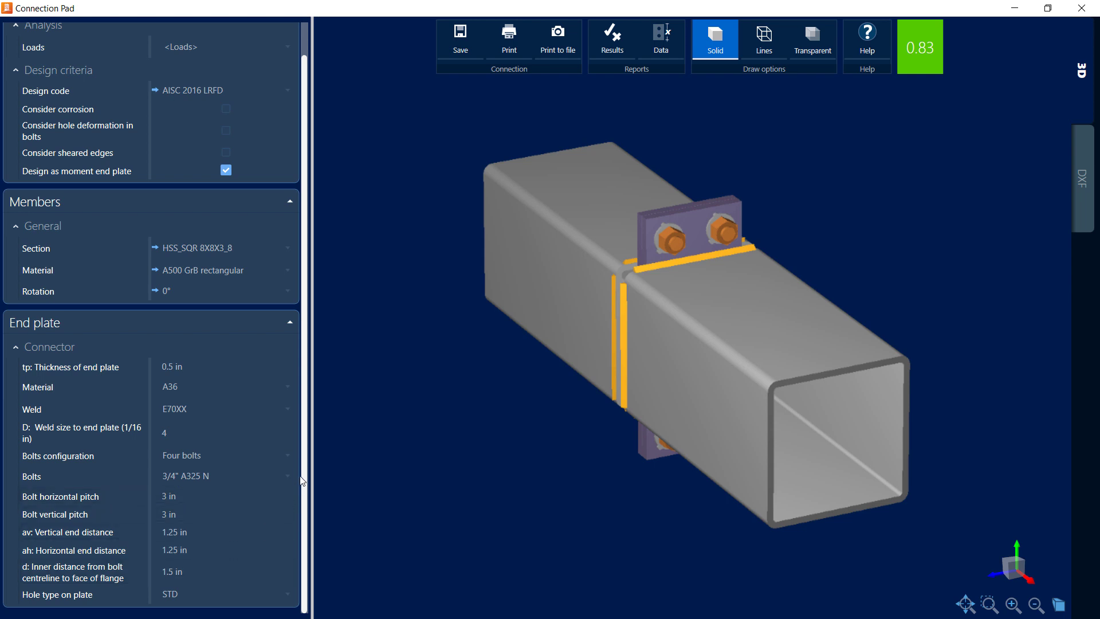
left_click(228, 456)
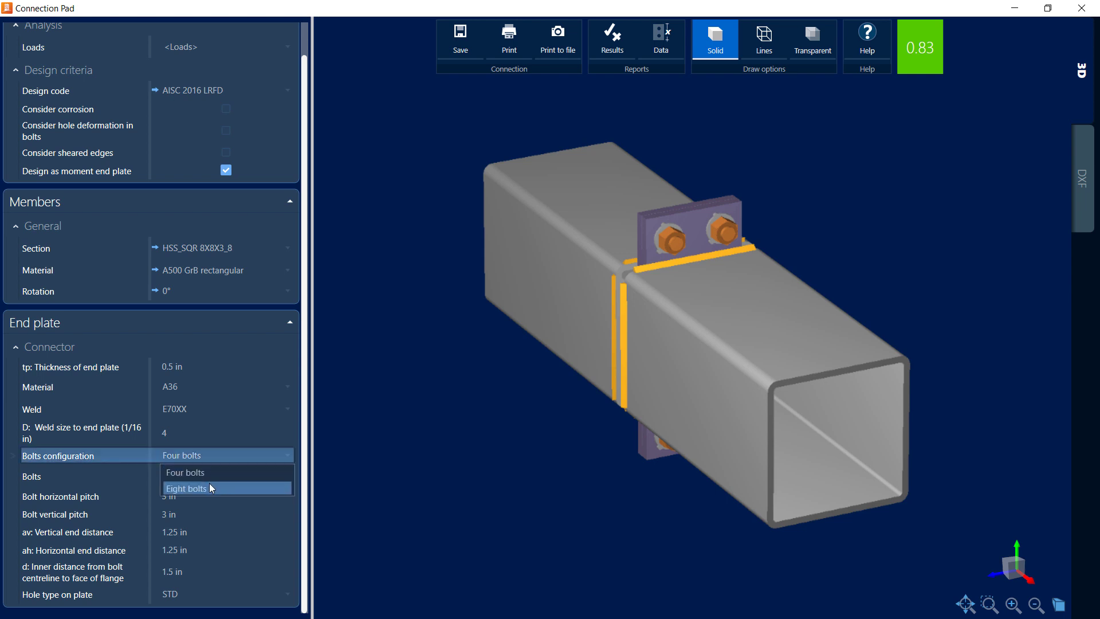
left_click(210, 489)
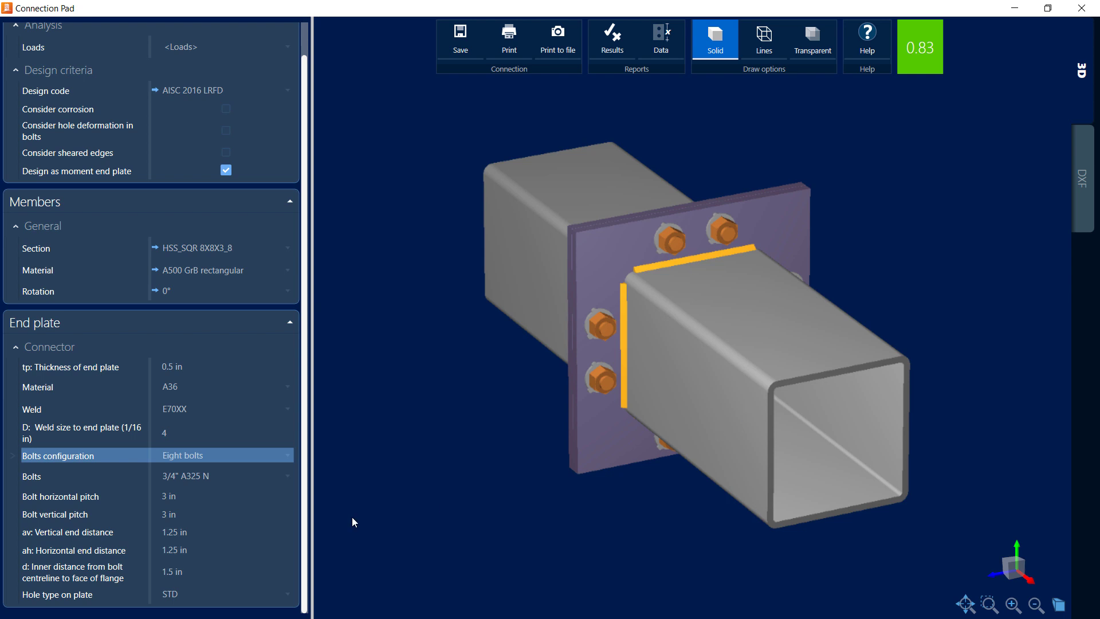
- Set the end plate to Four bolts with a 6 in bolt horizontal pitch
left_click(287, 456)
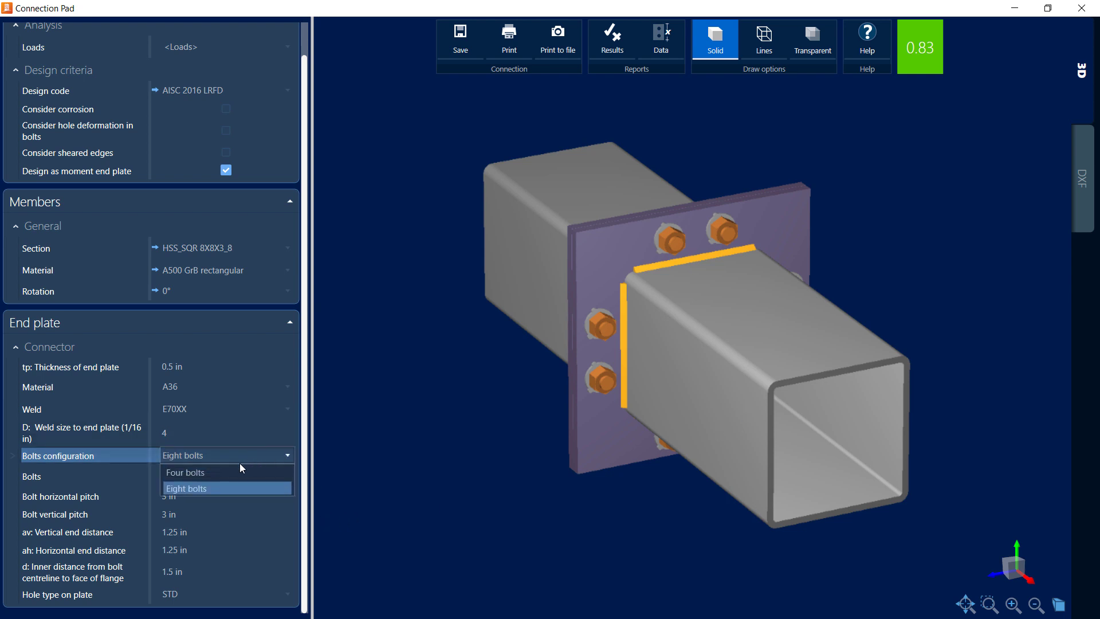
left_click(233, 470)
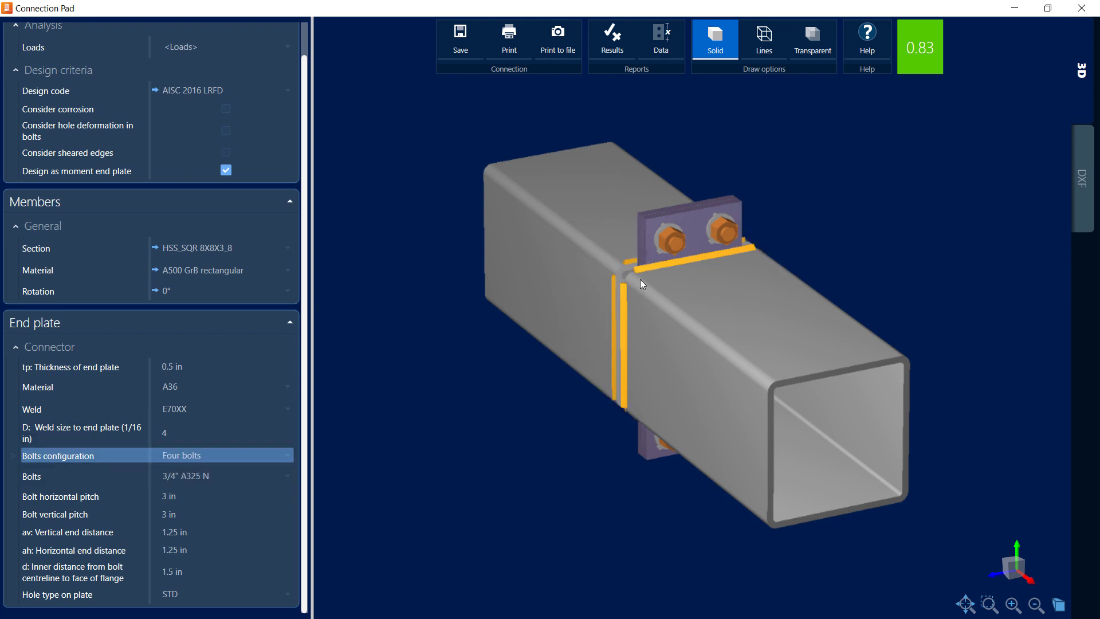
left_click(198, 497)
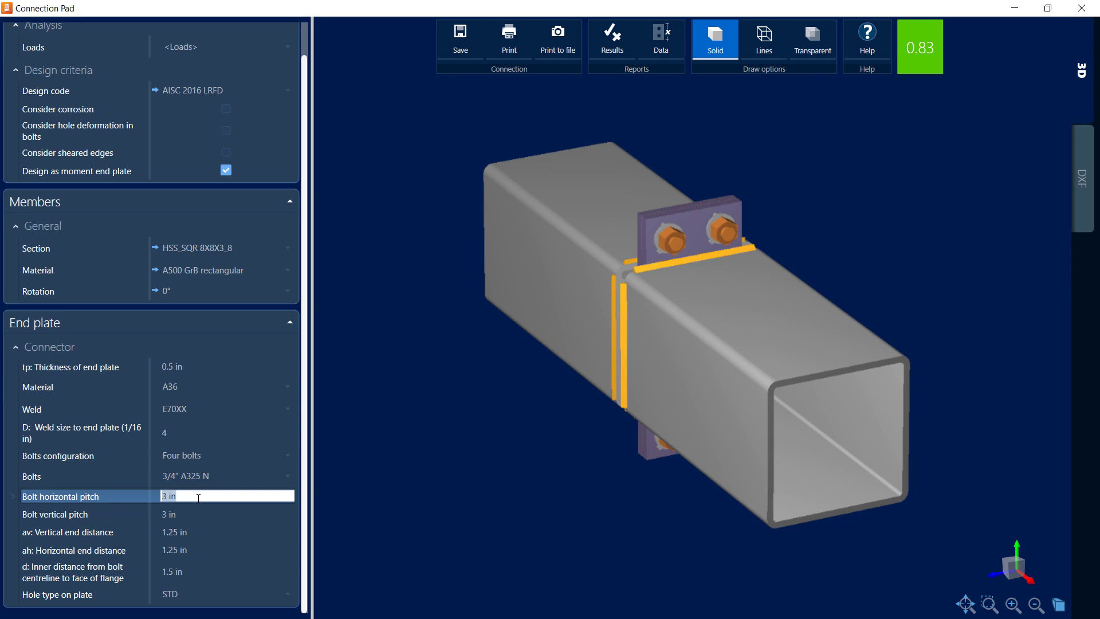
type("6")
key("Return")
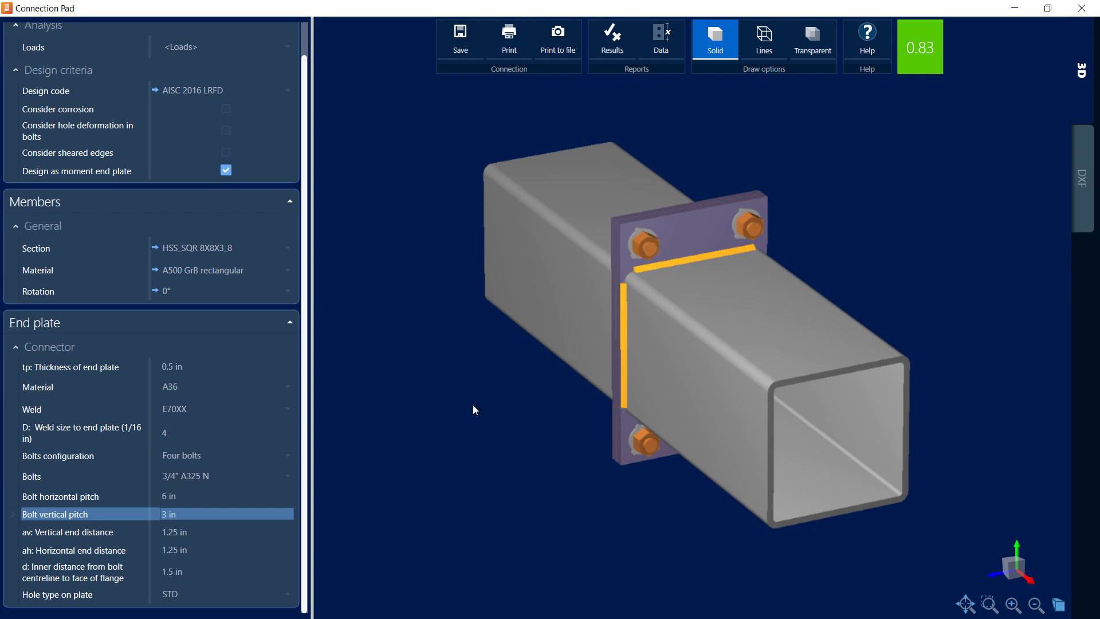
- Generate the Results report and scroll to the Design Check's 0.83 global critical ratio
left_click(614, 40)
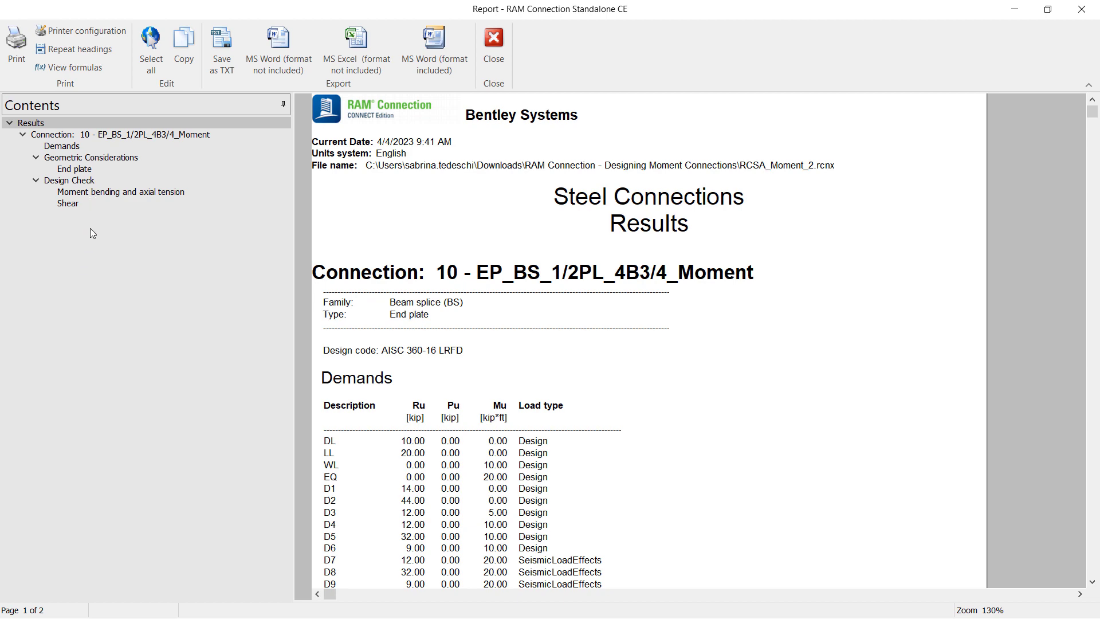
scroll(707, 418, "down", 5)
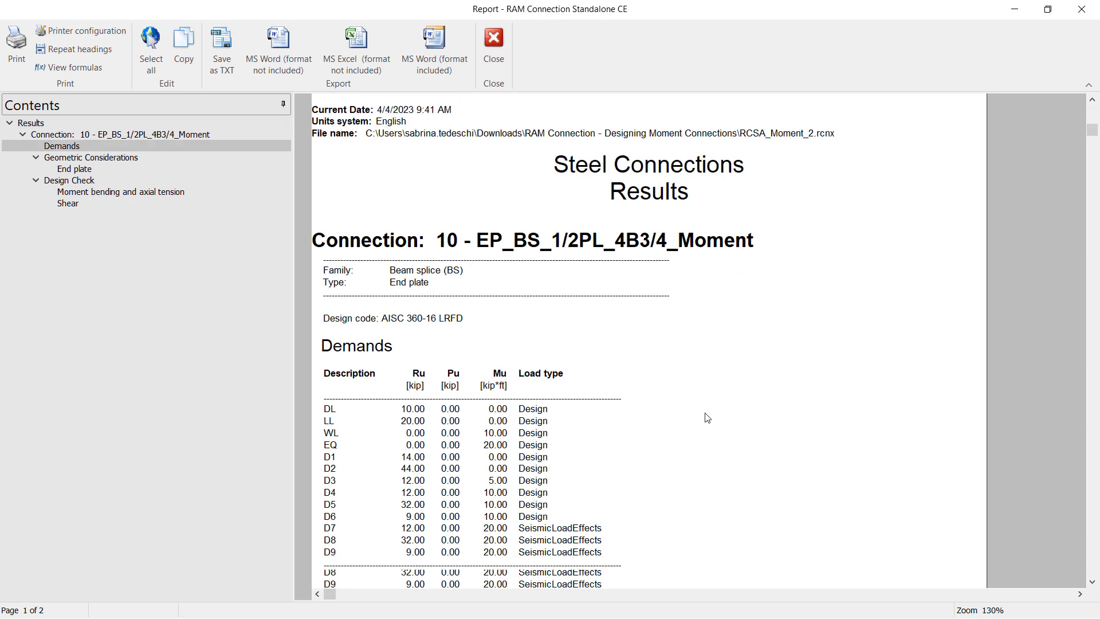
scroll(707, 417, "down", 9)
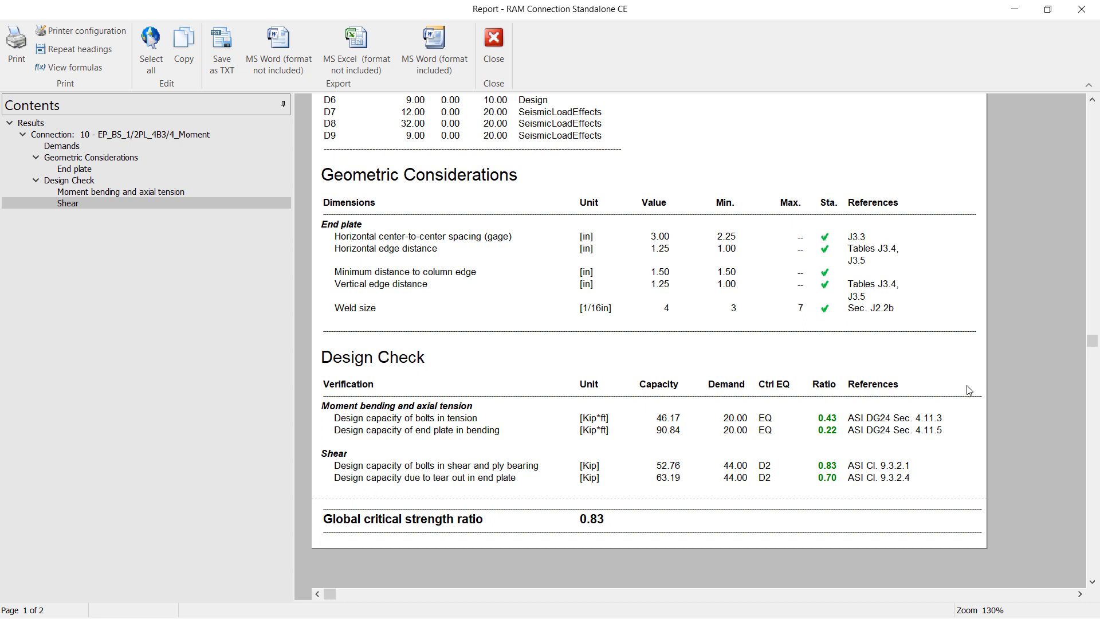
- Turn on View formulas and scroll up through the expanded derivations in the report
left_click(62, 67)
scroll(616, 259, "up", 5)
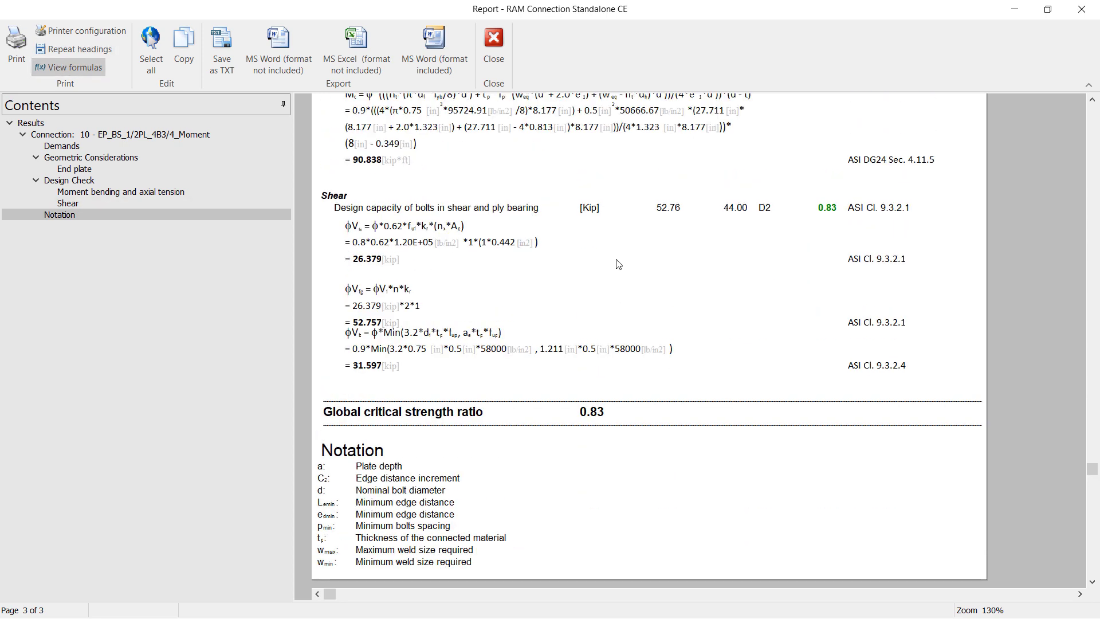
scroll(618, 263, "up", 4)
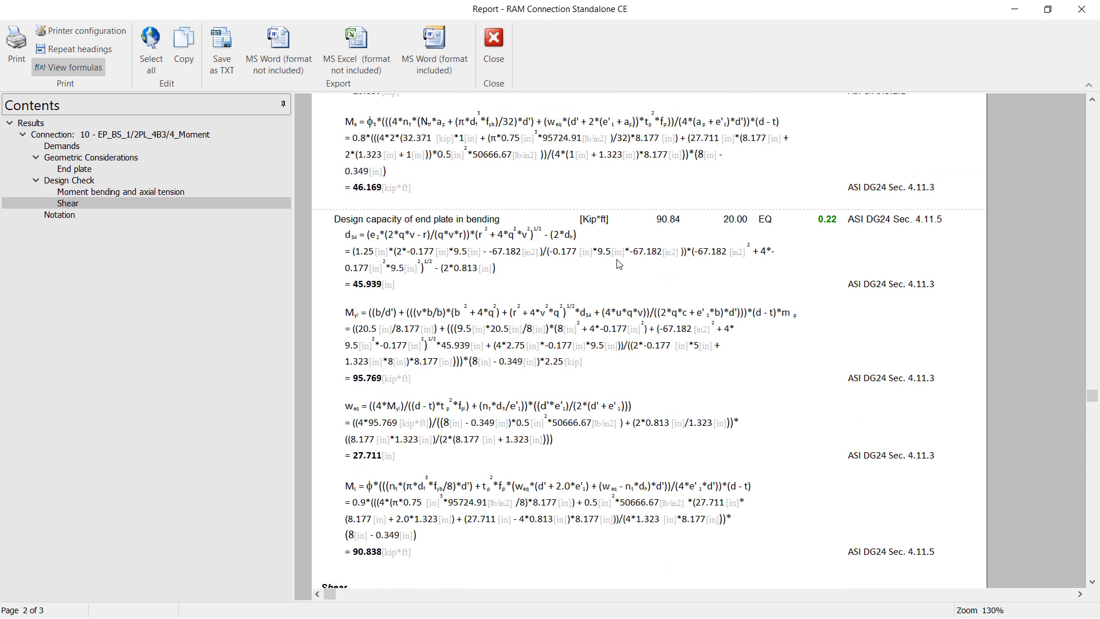
scroll(630, 278, "up", 3)
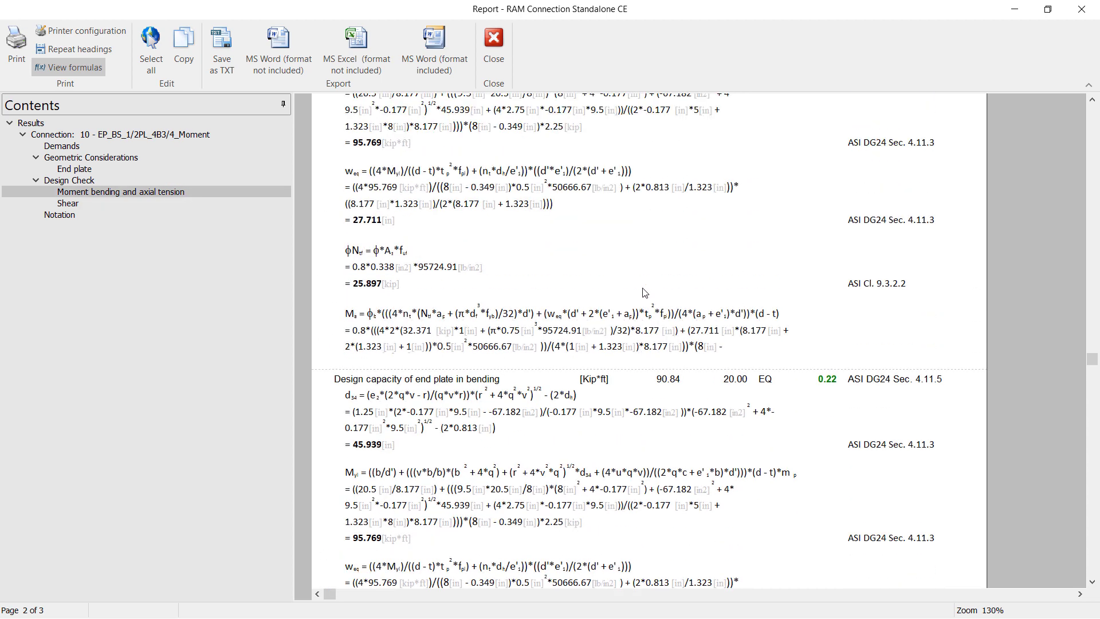
scroll(644, 293, "up", 3)
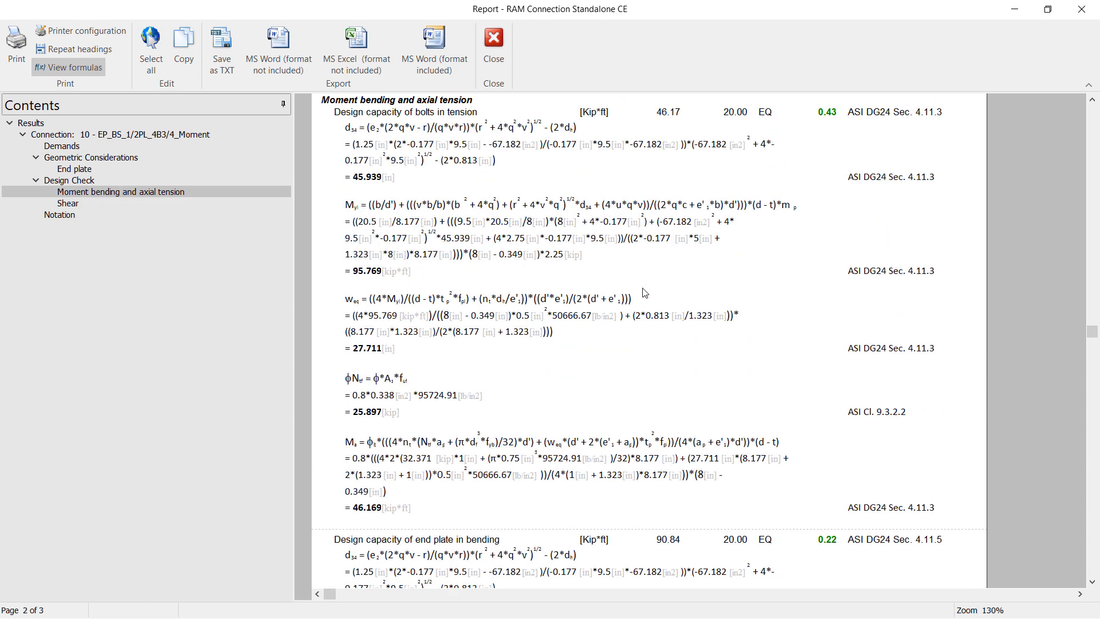
- Close the report and show the DXF drawing with Joint 10's lateral and front views
left_click(492, 51)
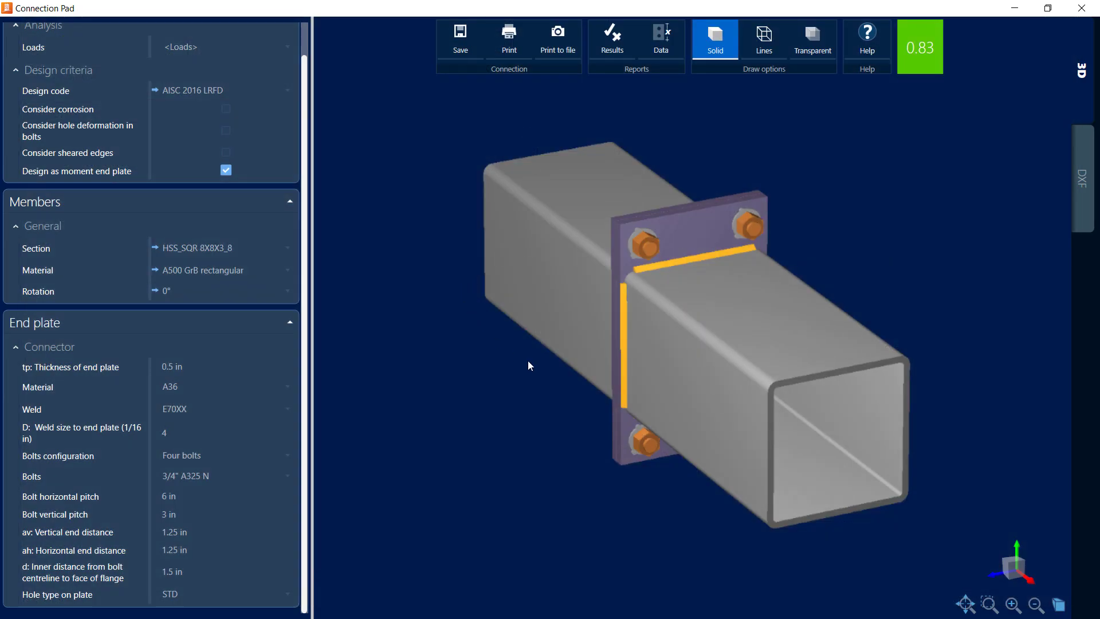
left_click(1082, 178)
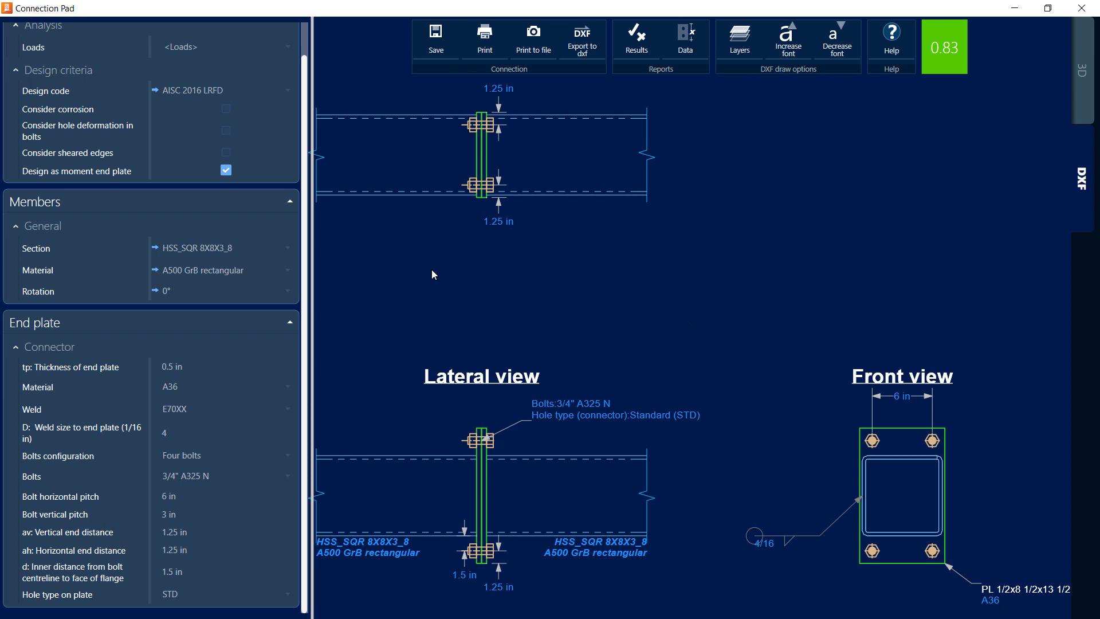
- Close the Connection Pad to return to Joint 10's four-bolt splice at 0.83
left_click(1083, 8)
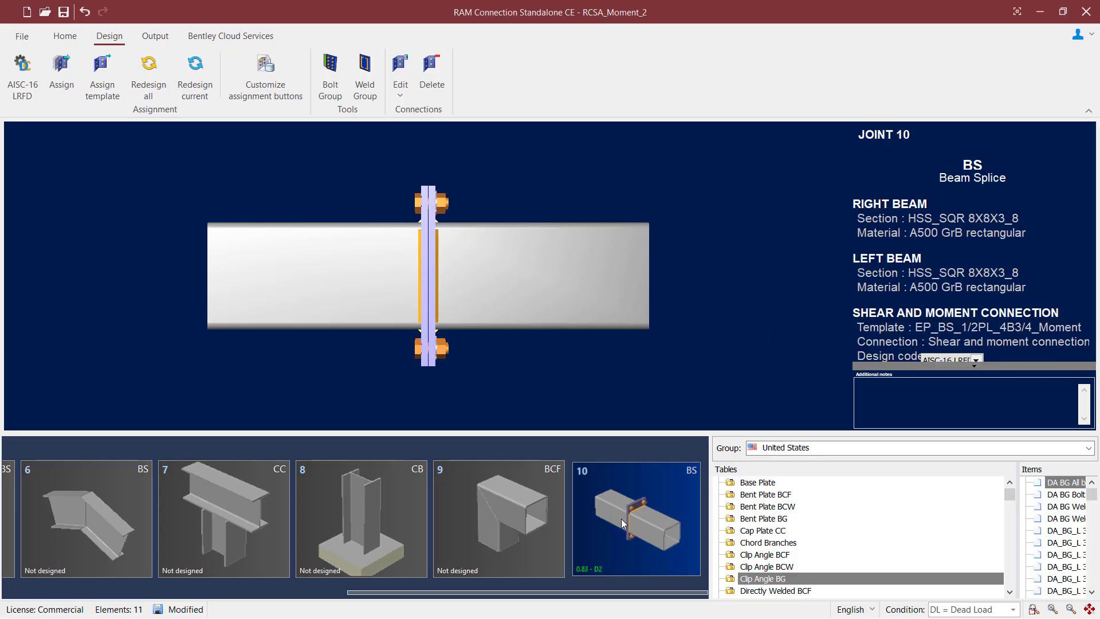